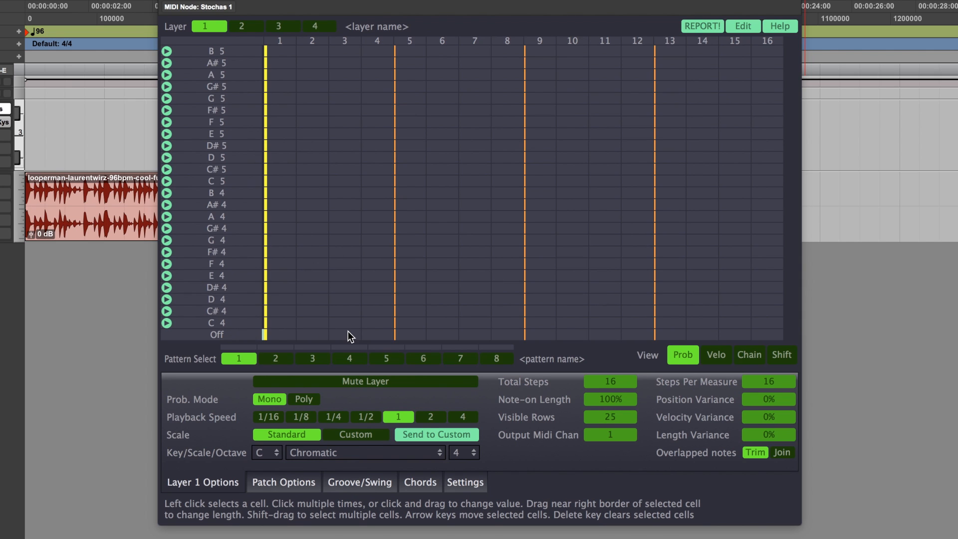
Step: Place Med-probability notes at C4, D4, E4 and F4 on steps 1 to 4 of pattern 1
left_click(285, 324)
left_click(313, 301)
left_click(350, 273)
left_click(383, 266)
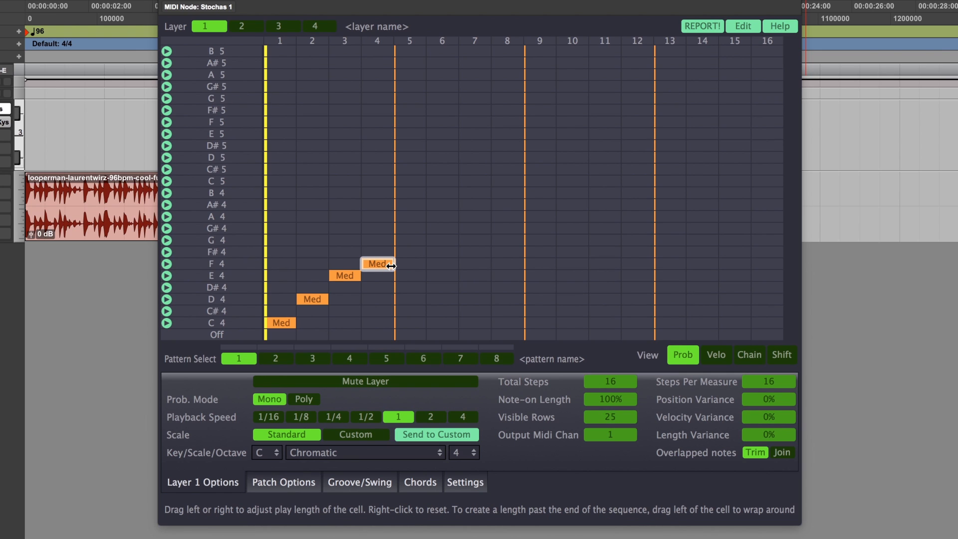
Step: Lengthen the F4 note through step 8, the D4 note through step 4 and the E4 note through step 5
left_click_drag(391, 266, 529, 265)
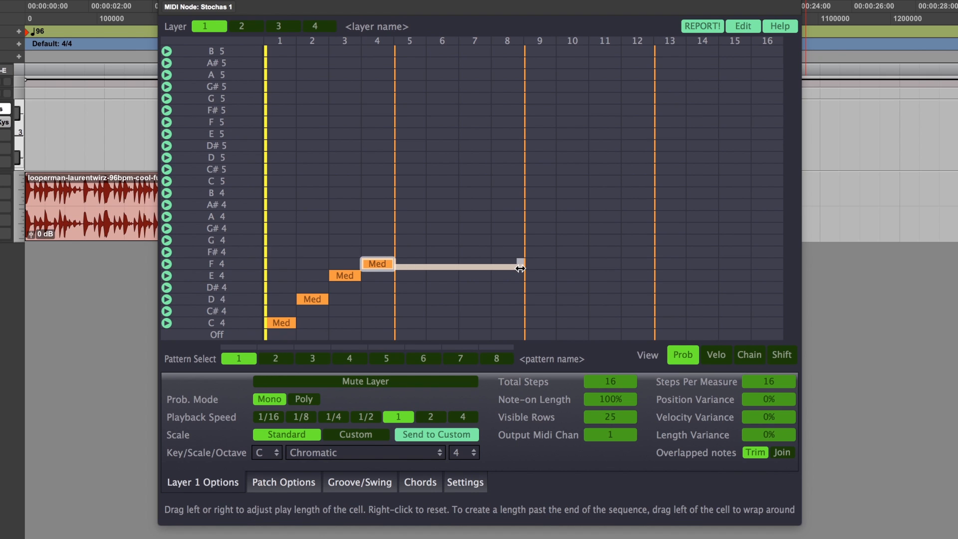
left_click(319, 297)
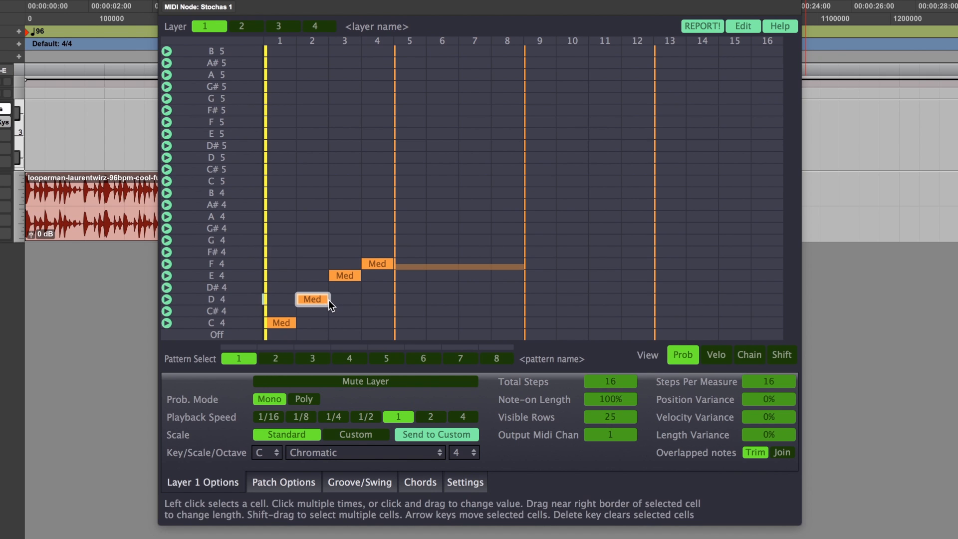
left_click_drag(328, 300, 401, 304)
left_click(354, 276)
left_click_drag(360, 277, 427, 287)
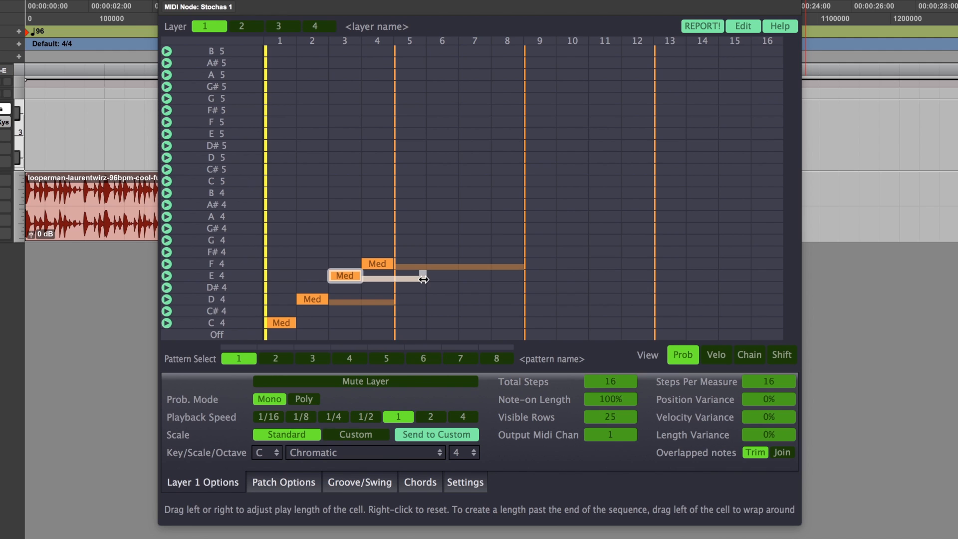
Step: Shorten the E4, D4 and F4 notes back to a length of one step each
left_click_drag(423, 278, 335, 278)
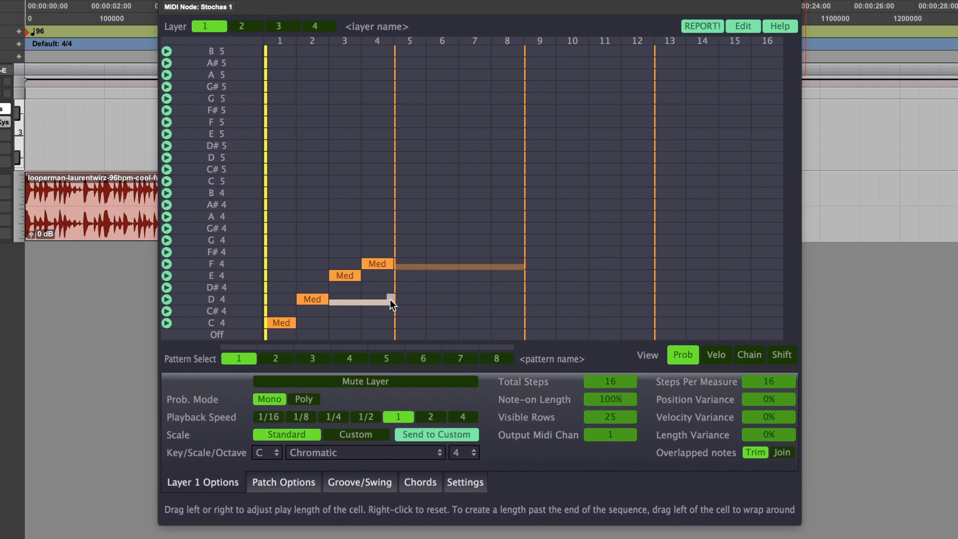
left_click_drag(391, 303, 307, 307)
left_click(382, 264)
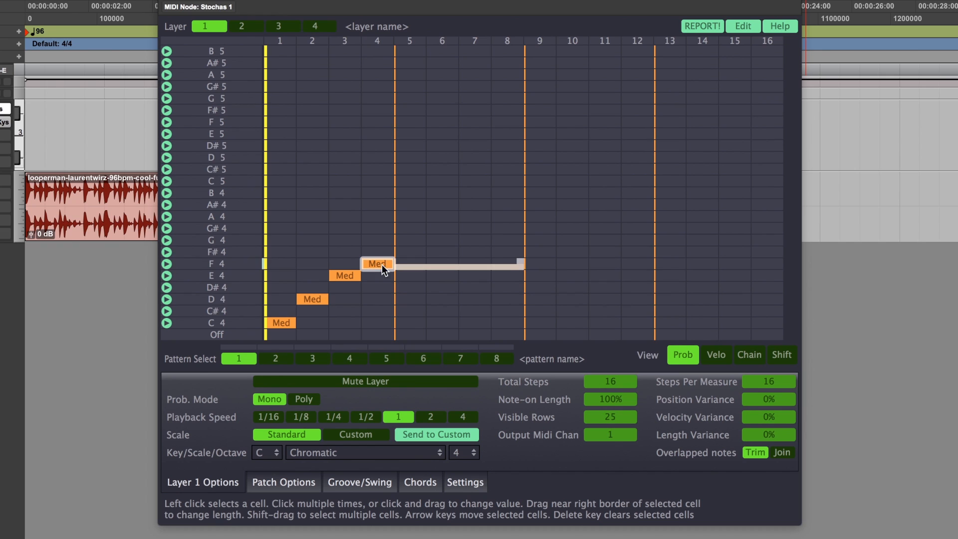
left_click_drag(520, 264, 380, 263)
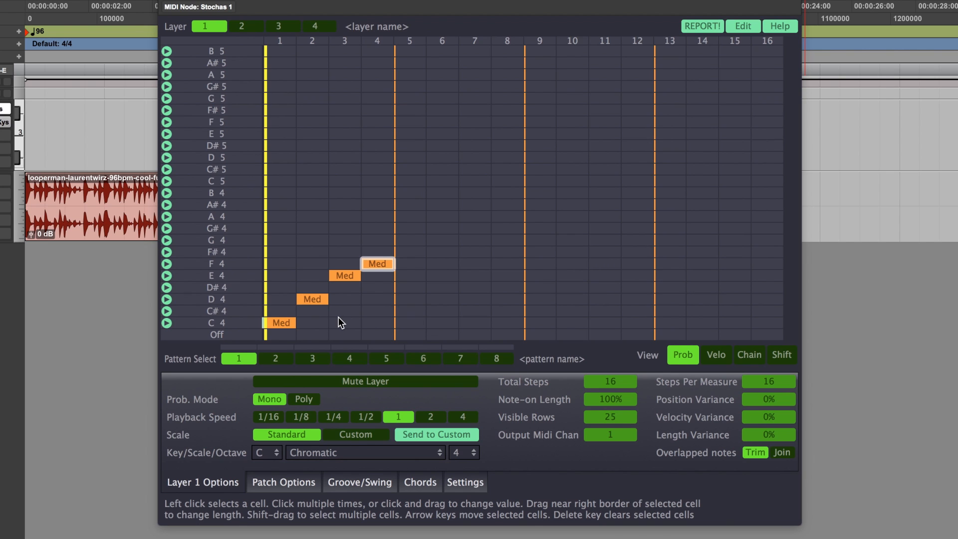
Step: Add High notes at E4 on step 1 and G4 on step 2, Low notes at A4 on step 3 and B4 on step 4, and audition the pattern
left_click_drag(283, 275, 286, 212)
left_click_drag(318, 241, 316, 125)
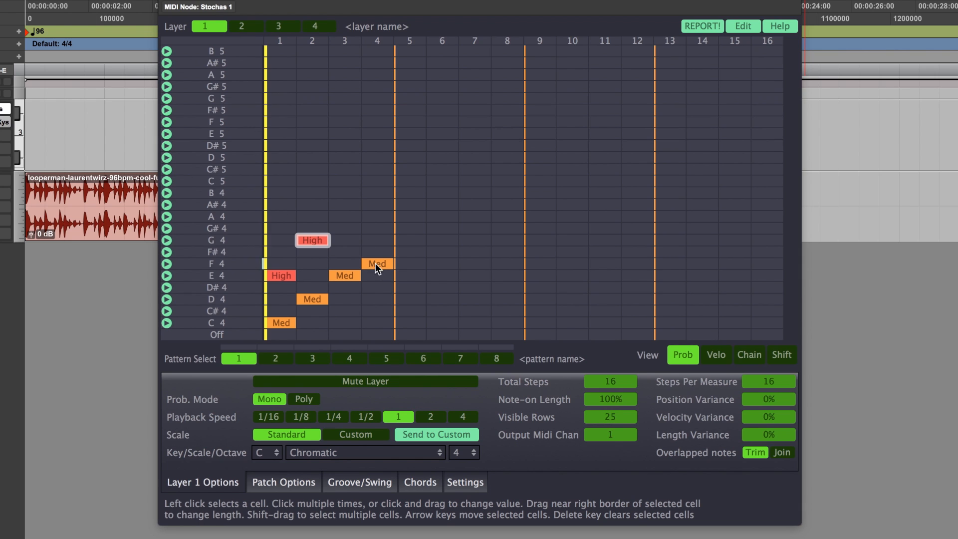
left_click_drag(350, 217, 343, 188)
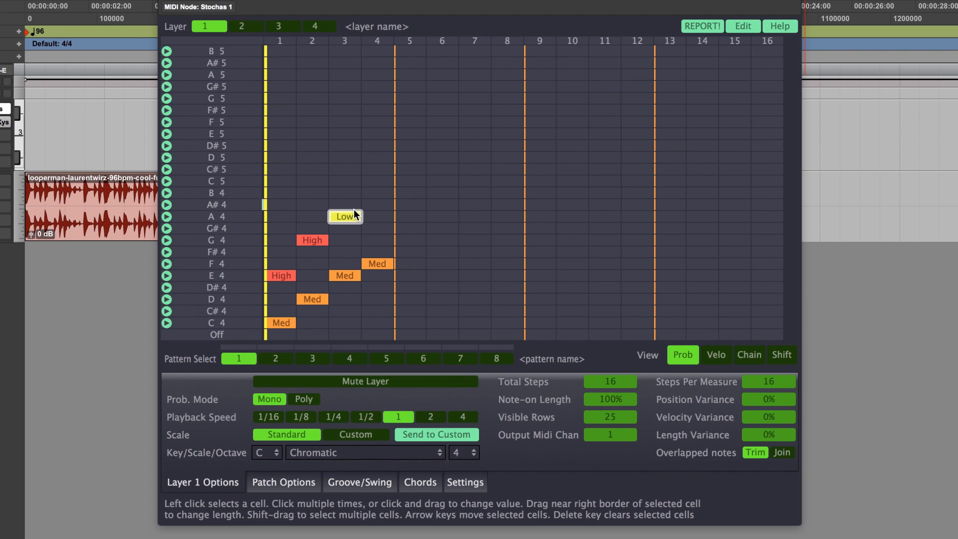
left_click(381, 196)
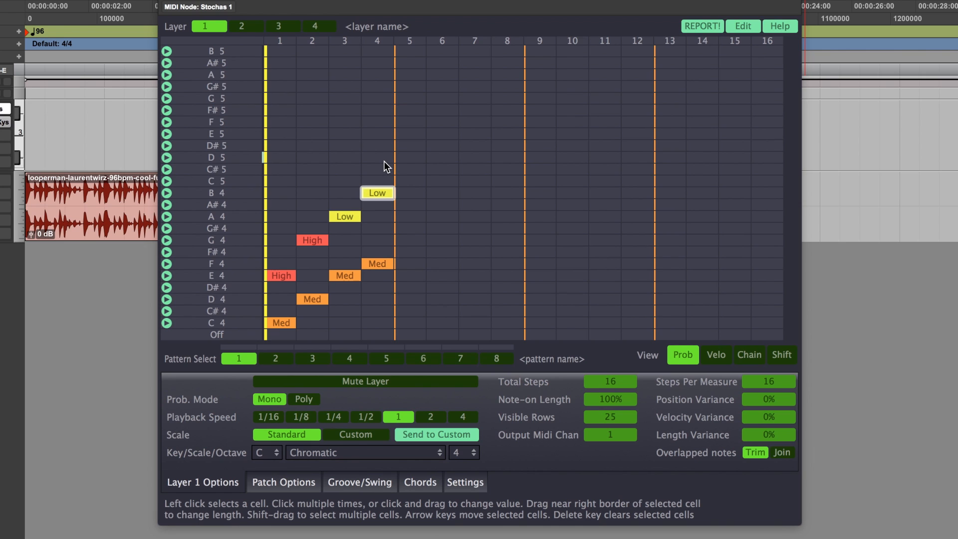
key("space")
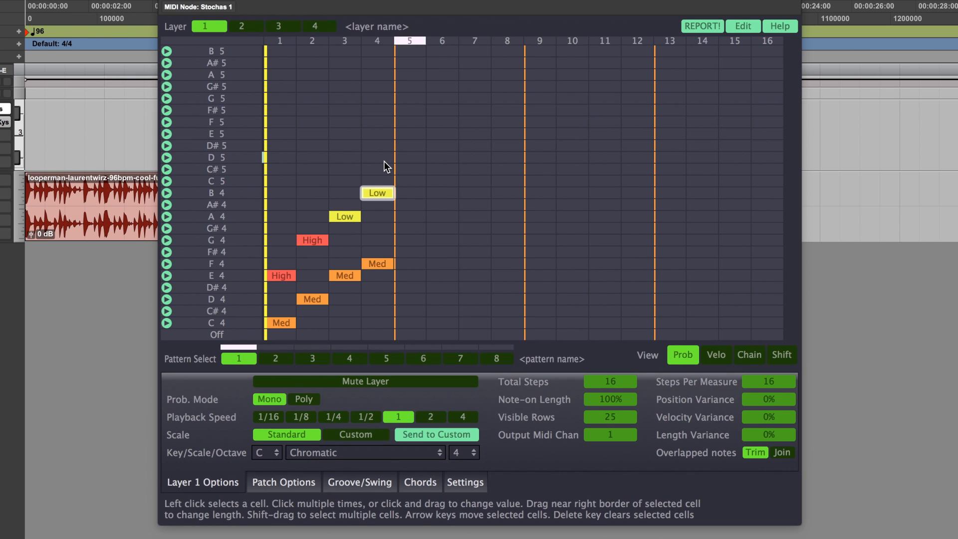
key("space")
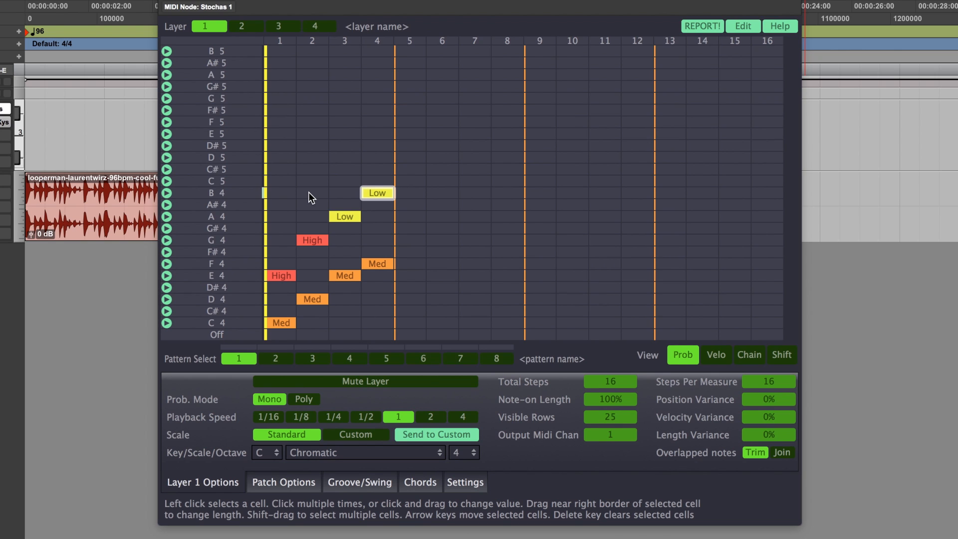
Step: Try extra cells at C#5 on step 2 and E5 on step 3, and clear them again
left_click(315, 171)
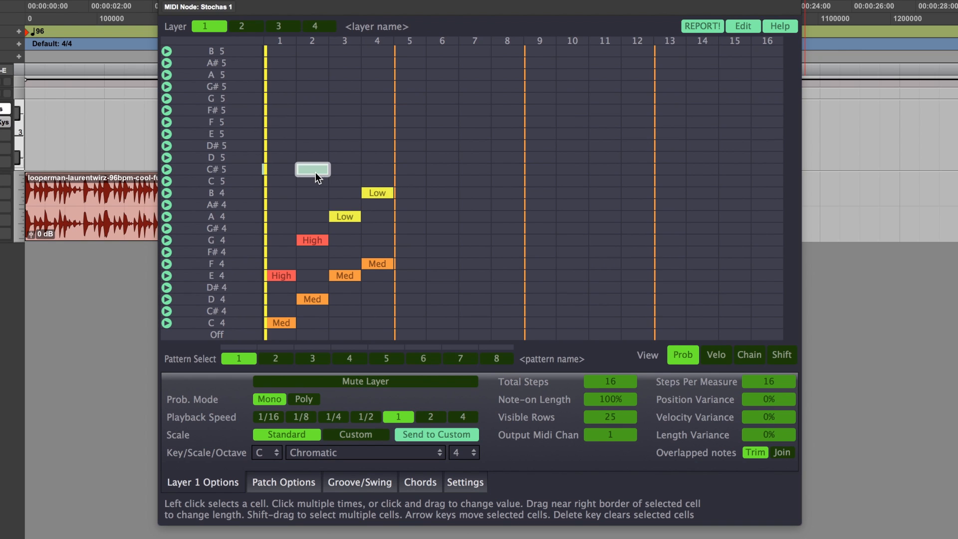
left_click(319, 167)
left_click(345, 135)
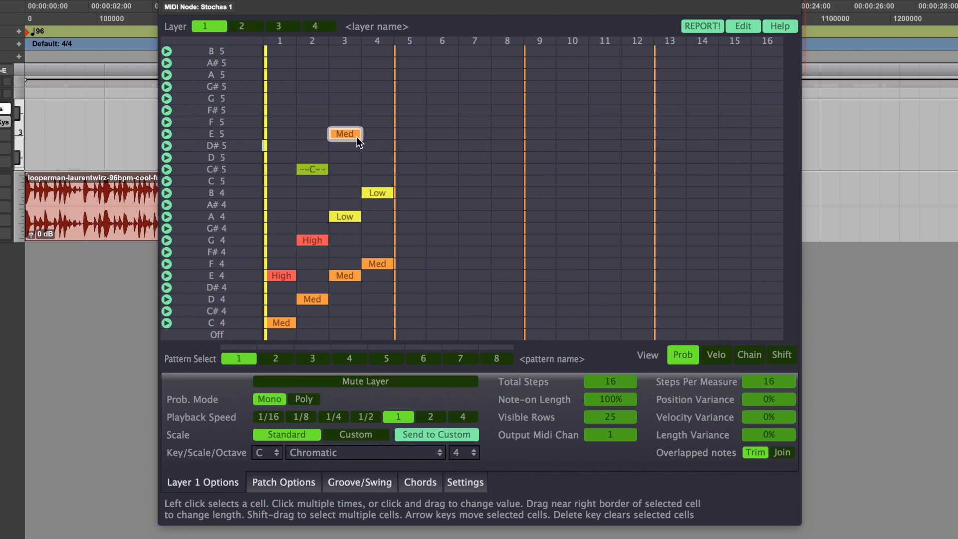
key("Delete")
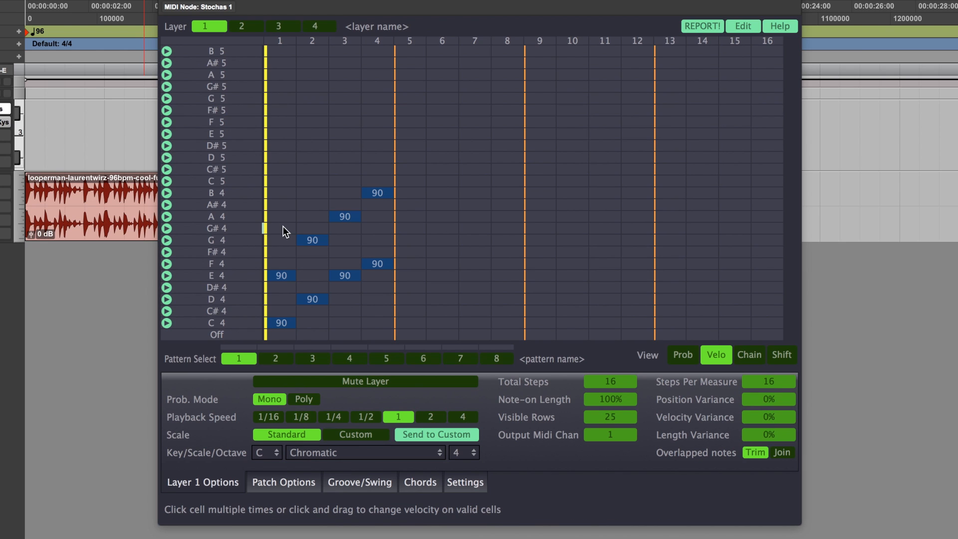
Step: Set the velocity of the A4 note to 58 and the B4 note to 68, and cycle the G4 note's velocity values
left_click_drag(350, 218, 346, 307)
left_click_drag(382, 193, 381, 316)
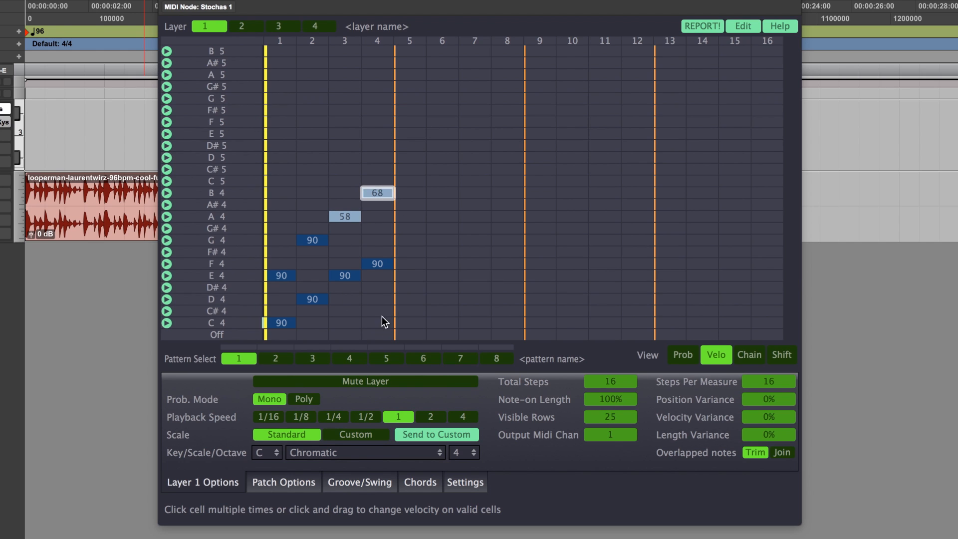
left_click(317, 239)
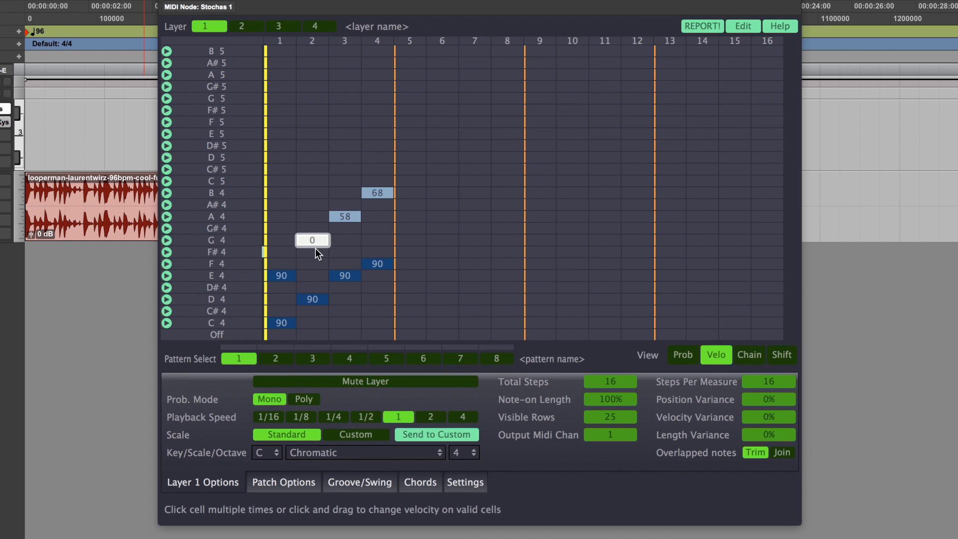
left_click(317, 239)
left_click(318, 239)
left_click(321, 242)
left_click(320, 242)
left_click(321, 241)
left_click(321, 241)
Step: Shift the A4 note on step 3 by -50 and the B4 note on step 4 by 50, and audition the timing
left_click(782, 355)
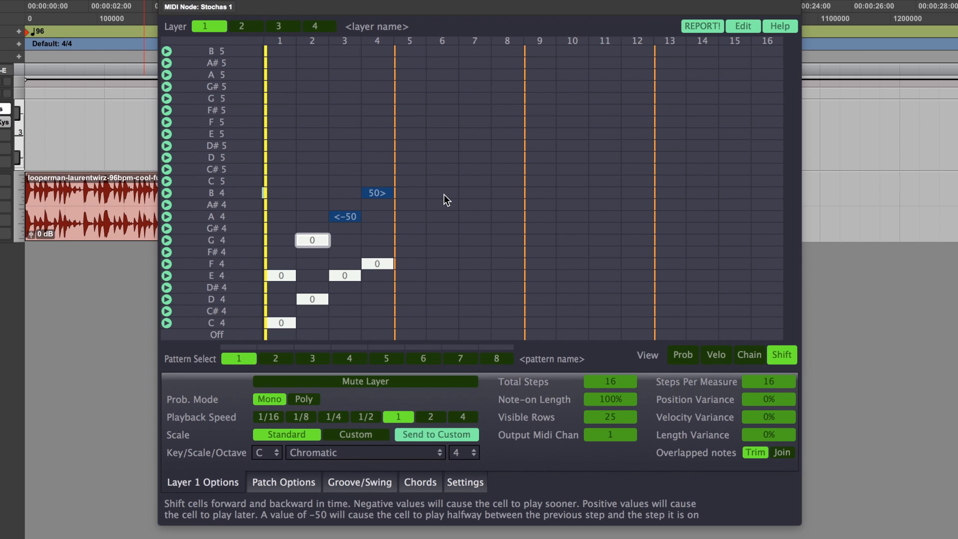
key("space")
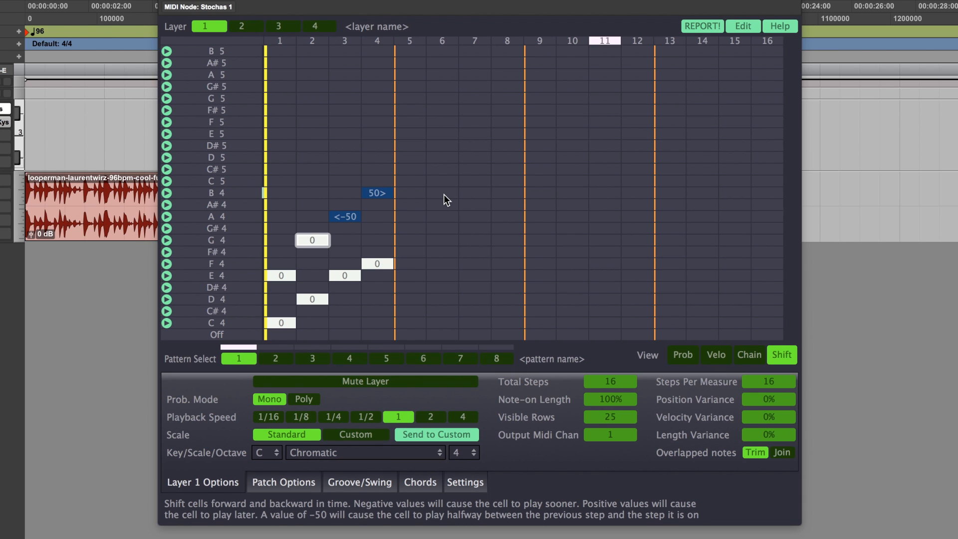
key("space")
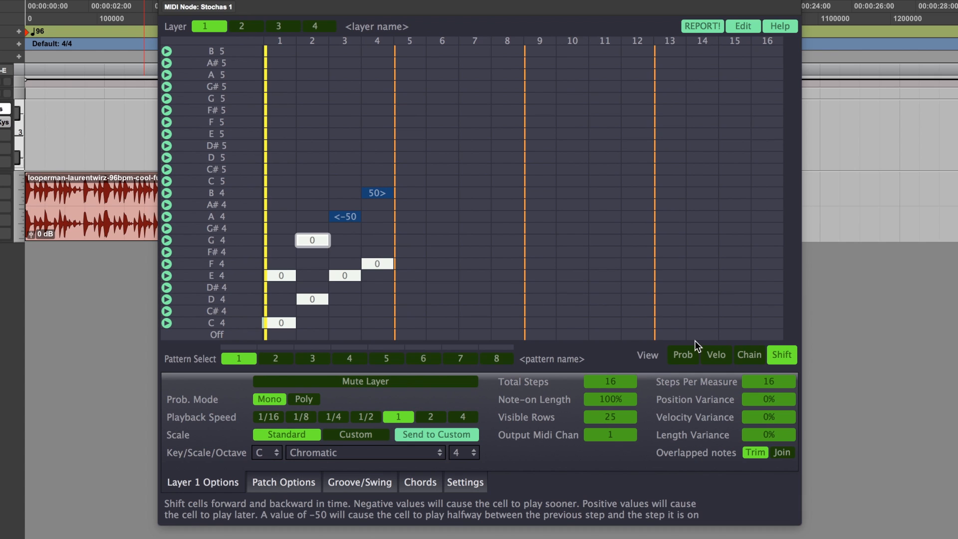
Step: In the probability view, replace the lower notes on steps 3 and 4 with D#4 and D4, and add Med notes across steps 5 to 12
left_click(682, 355)
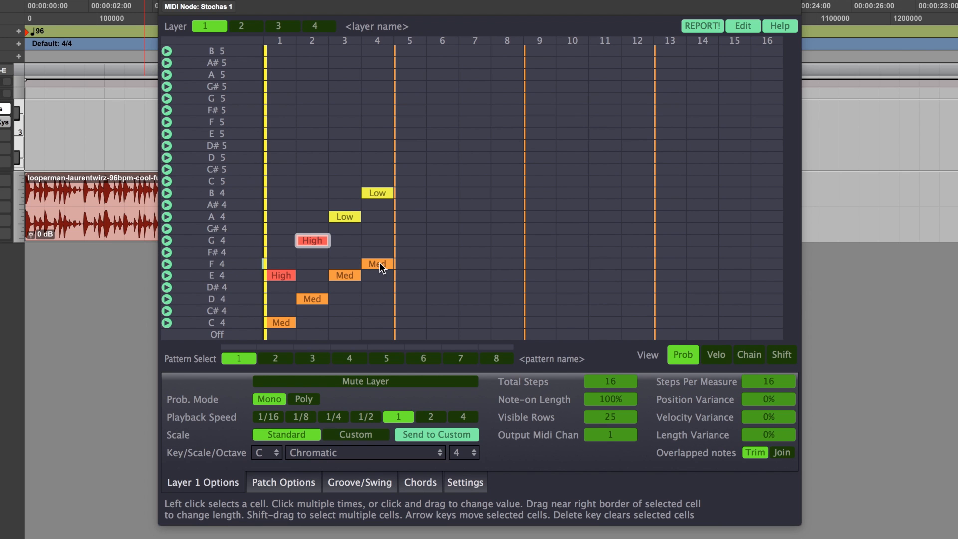
left_click_drag(380, 262, 348, 273)
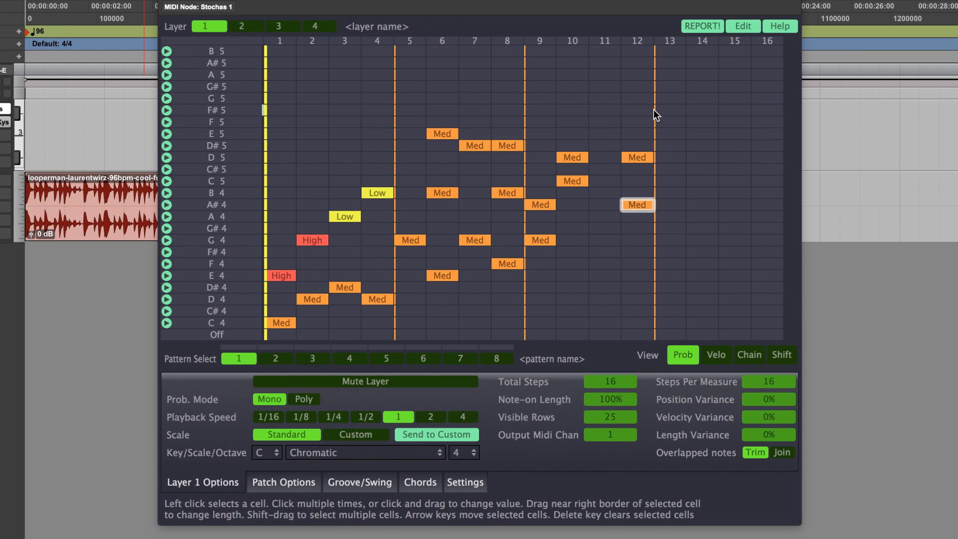
left_click_drag(654, 109, 416, 295)
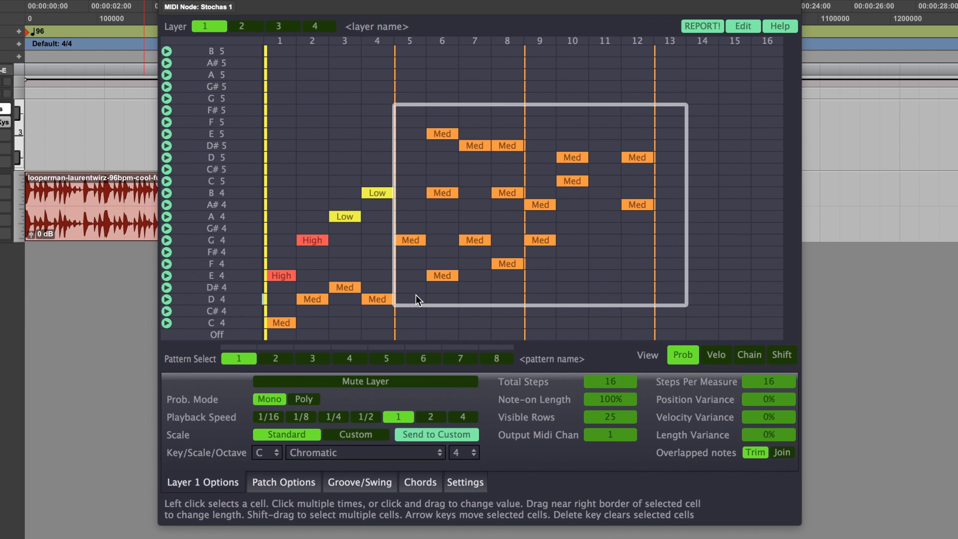
left_click(743, 23)
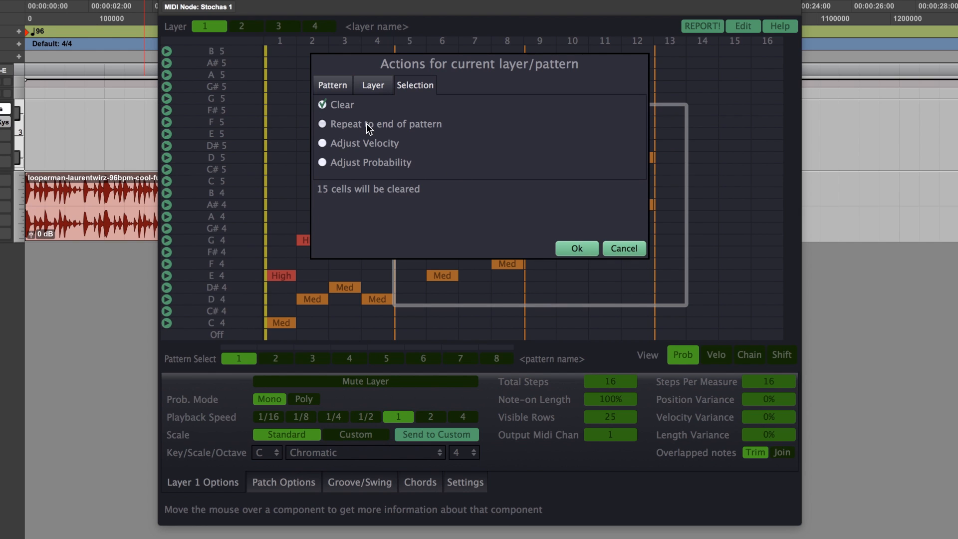
left_click(322, 124)
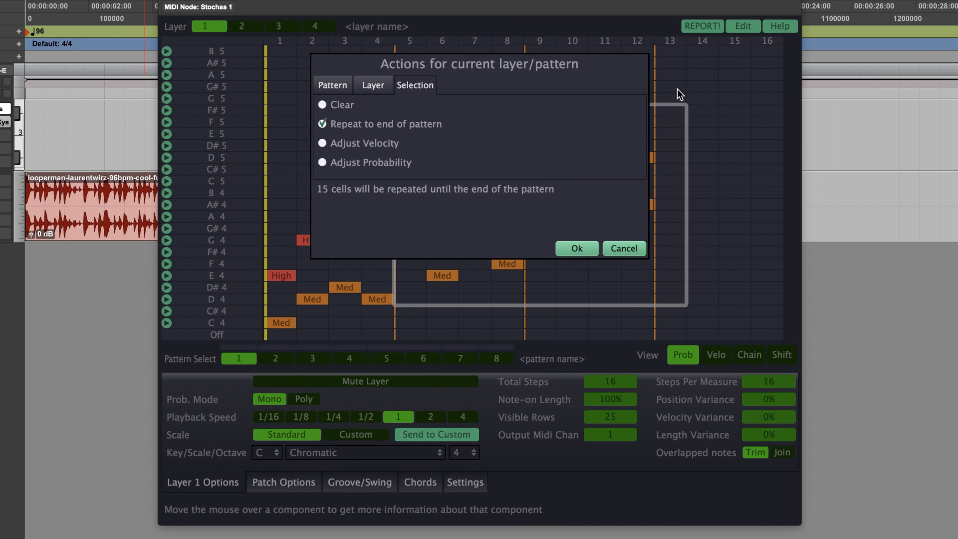
left_click(630, 249)
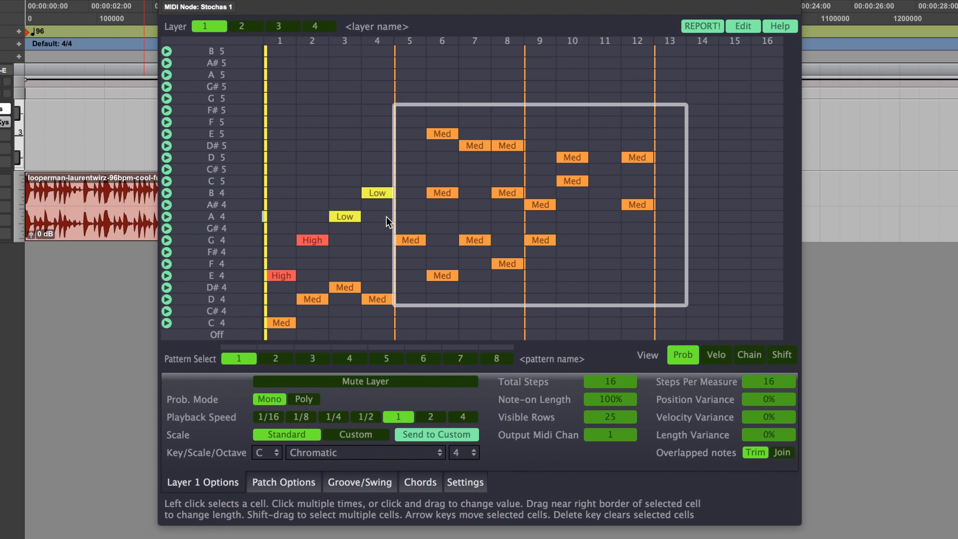
Step: Clear the G4 note on step 5
left_click(413, 237)
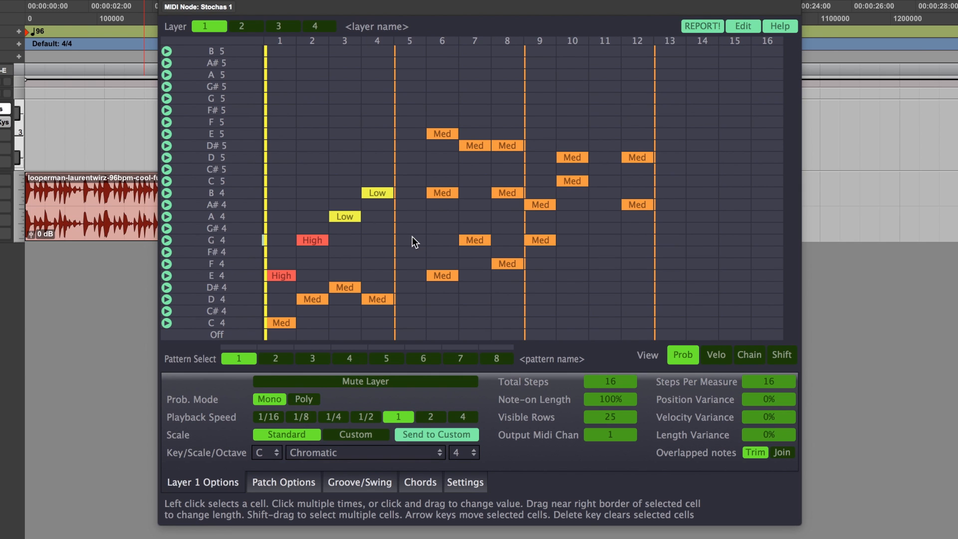
left_click(402, 145)
key("Delete")
Step: Select the cells on steps 2 to 5 from D#5 down to C#4 and repeat them to the end of the pattern
left_click_drag(417, 144, 305, 314)
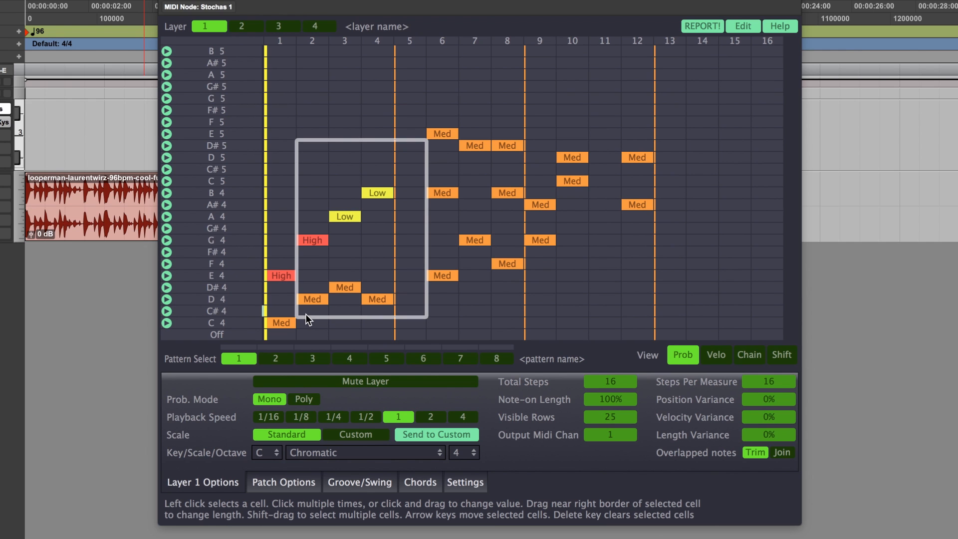
key("Delete")
left_click(382, 124)
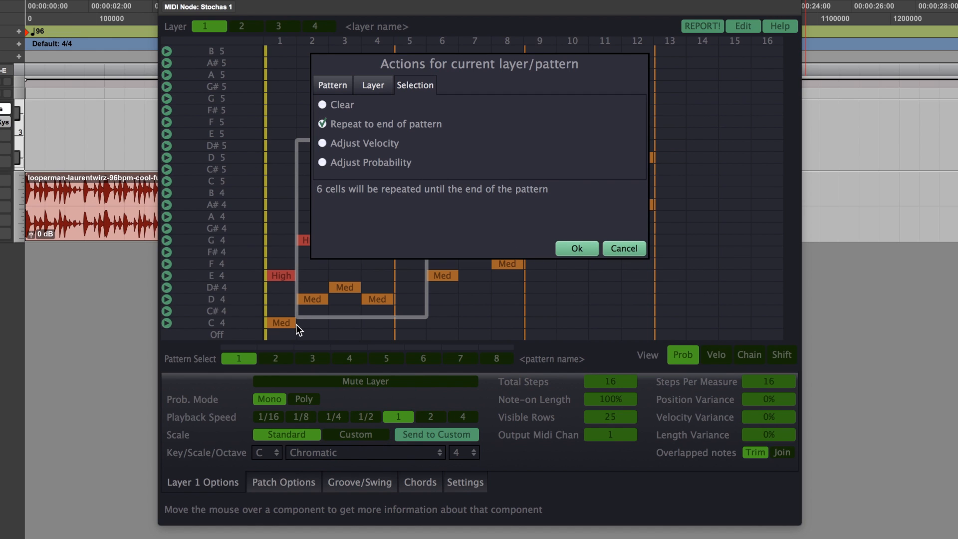
left_click(578, 248)
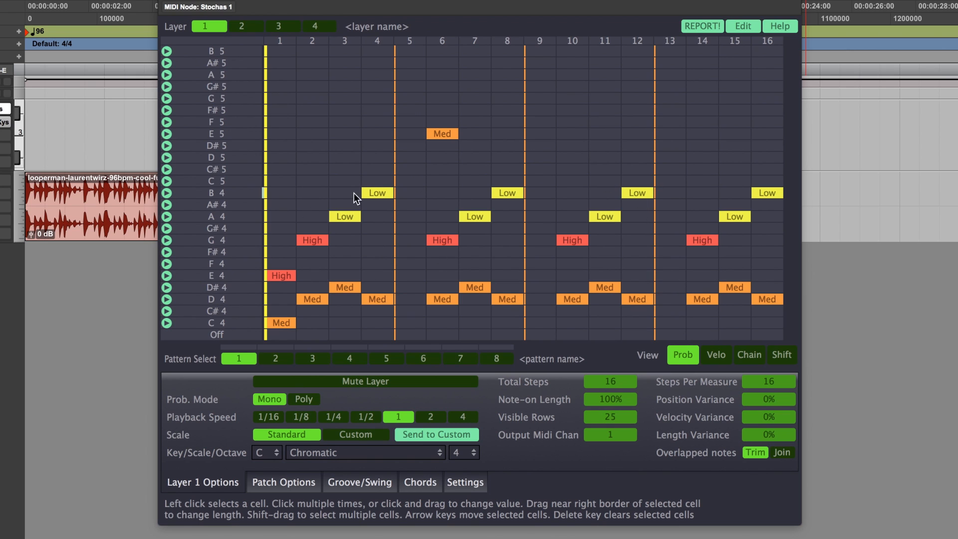
Step: Select the cells on steps 1 to 9 from C#5 down to F#4 and start an Absolute probability adjustment
left_click_drag(287, 169, 535, 251)
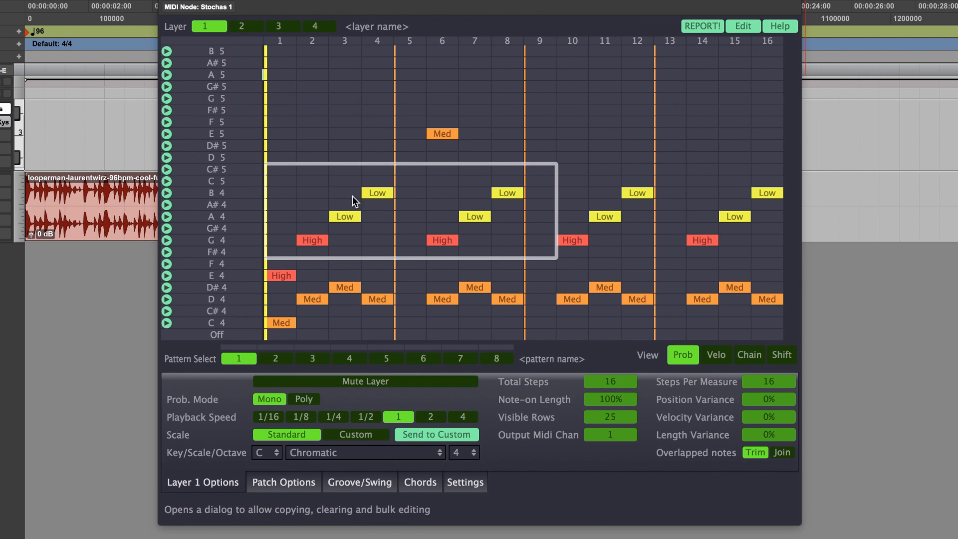
left_click(743, 28)
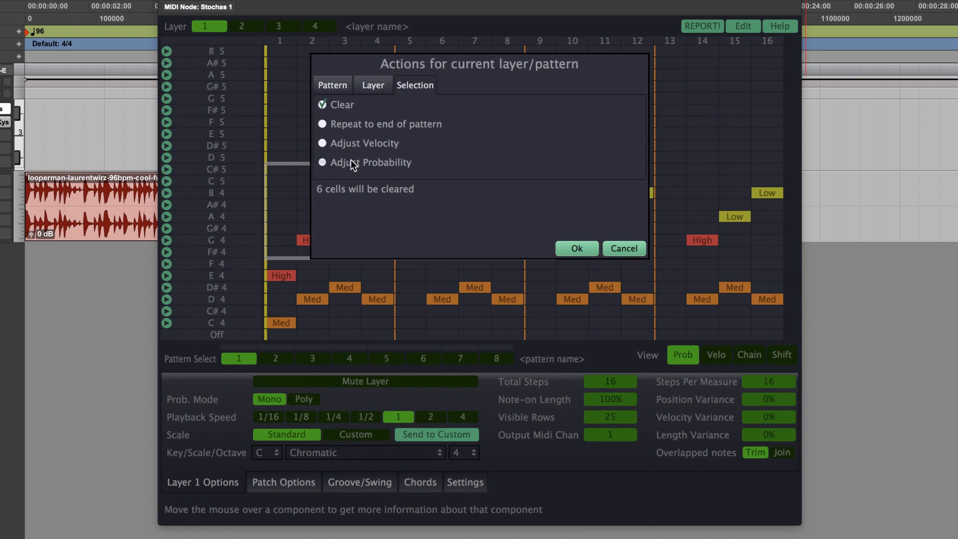
left_click(324, 163)
left_click(535, 154)
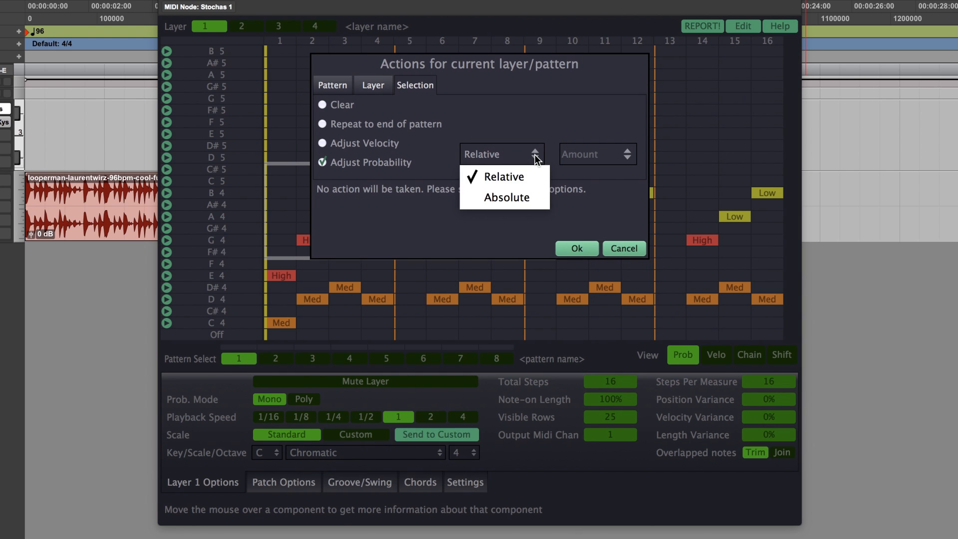
left_click(533, 195)
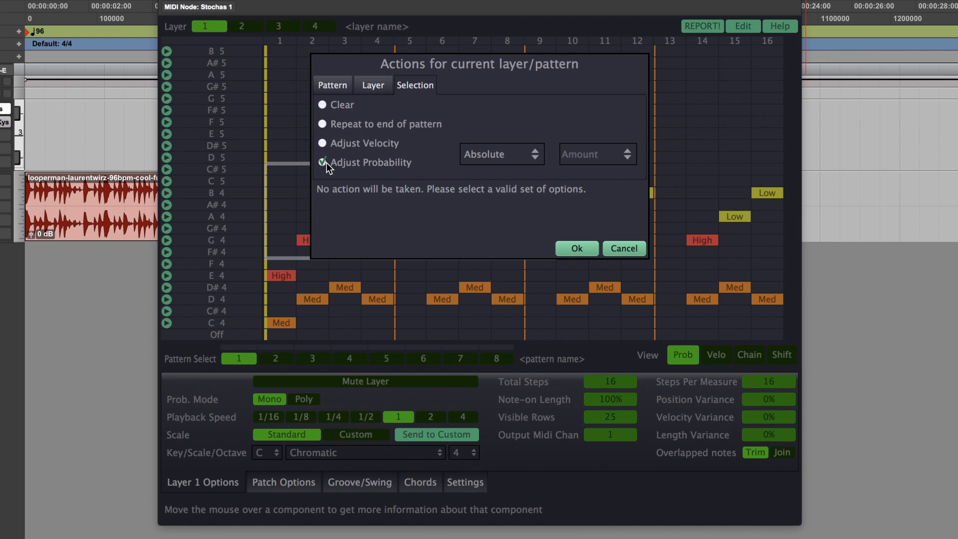
Step: Switch the probability adjustment to Relative to examine its amount choices, and return it to Absolute
left_click(521, 156)
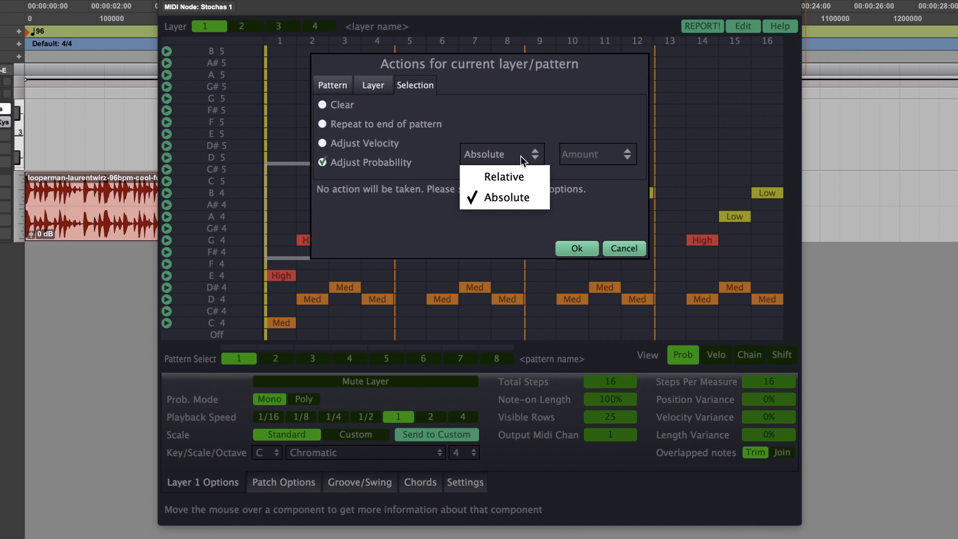
left_click(517, 179)
left_click(608, 155)
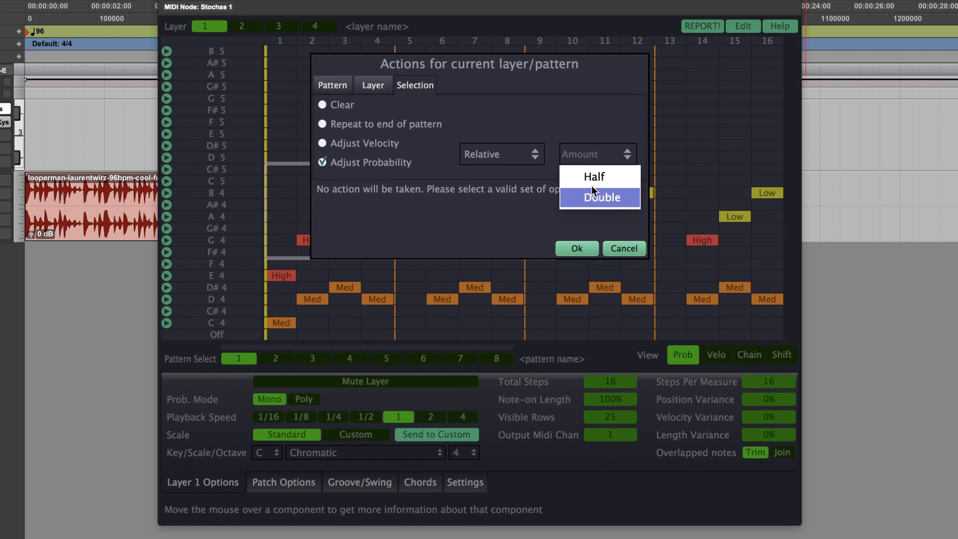
left_click(535, 151)
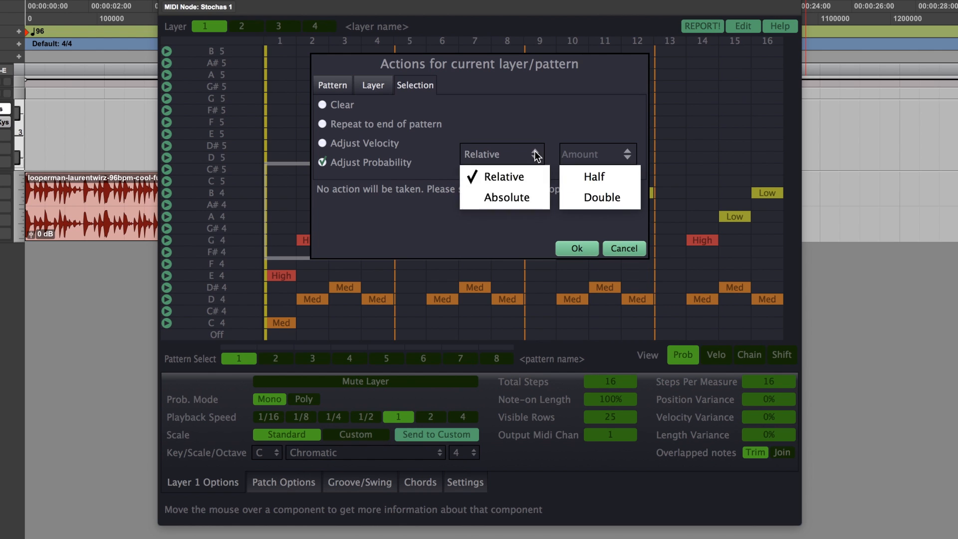
left_click(522, 200)
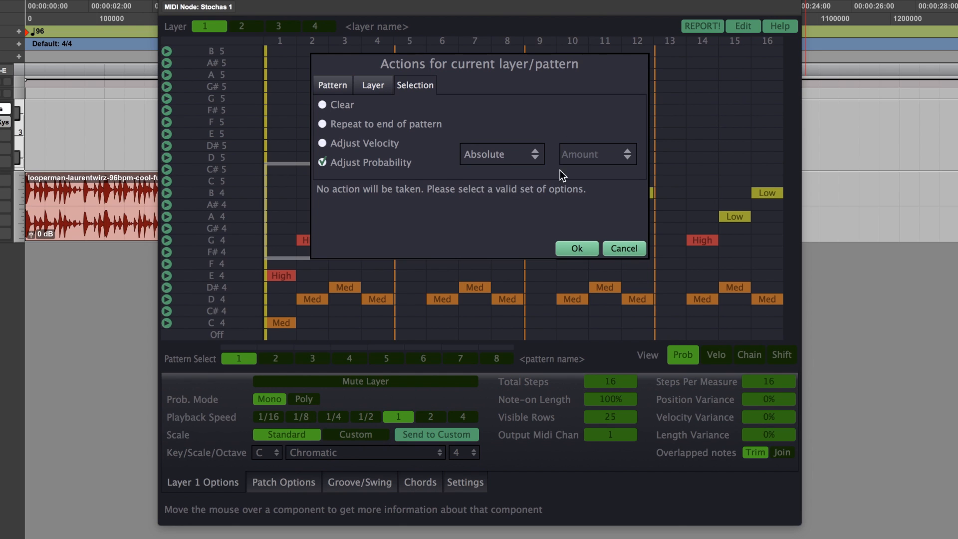
Step: Set the probability of the selected cells to On (High) and apply the adjustment
left_click(628, 155)
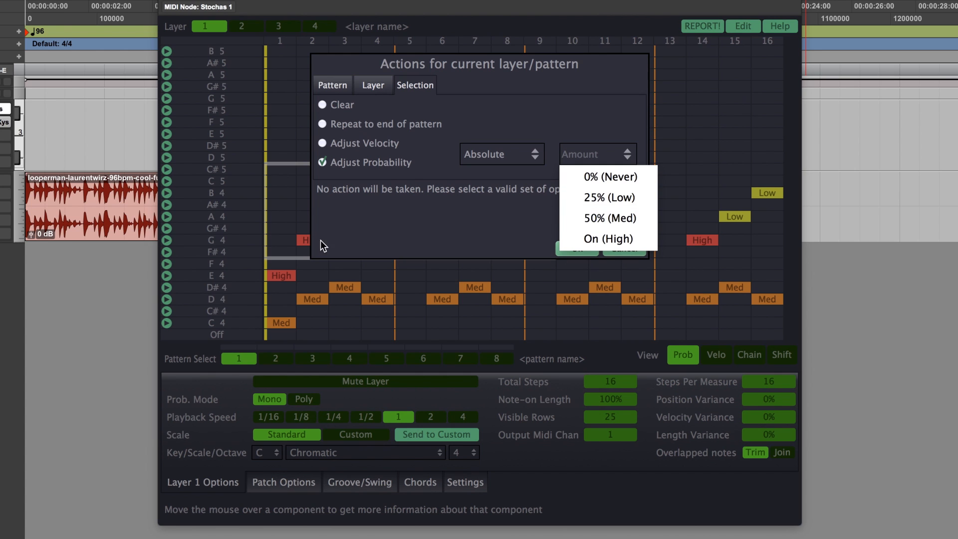
left_click(609, 240)
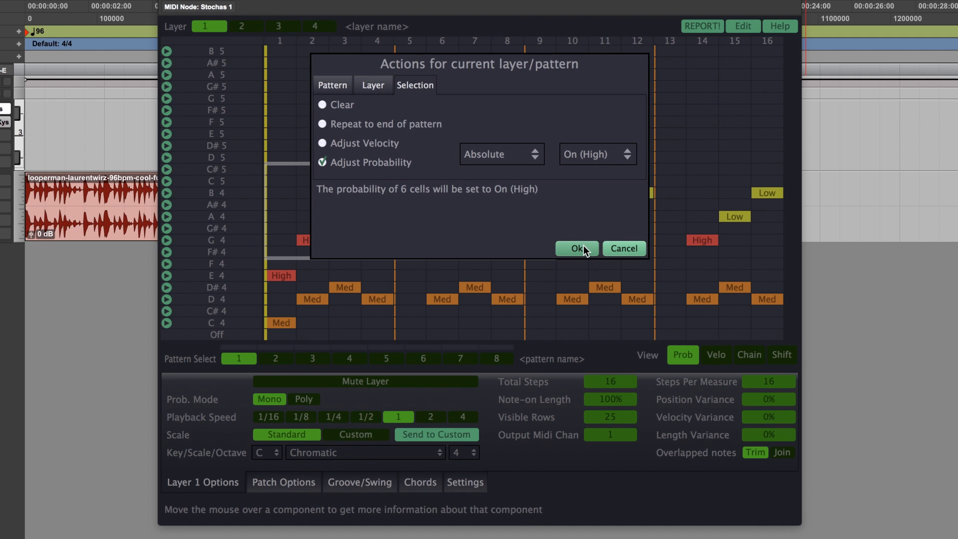
left_click(580, 248)
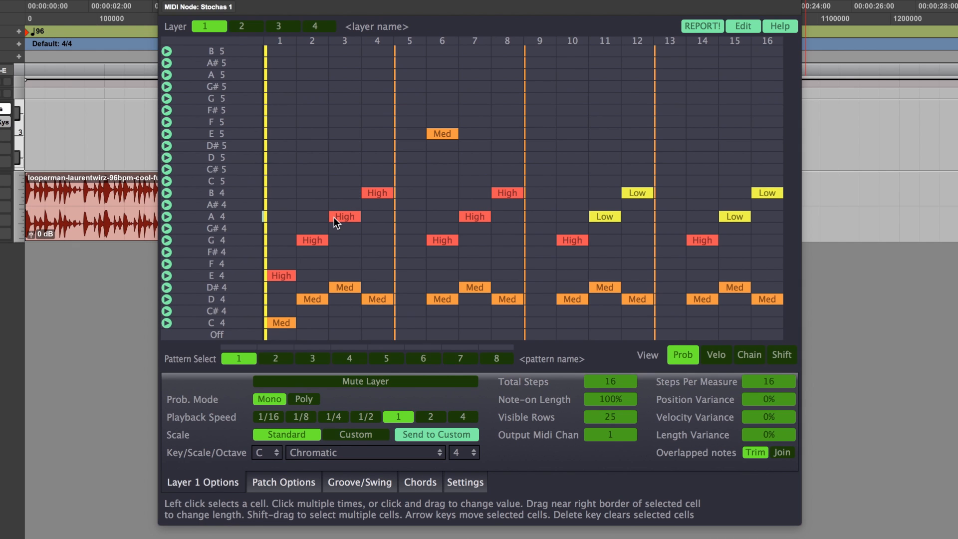
Step: In the velocity view, select the cells on steps 4 to 13 from D#5 down to E4 and start a velocity adjustment
left_click(716, 357)
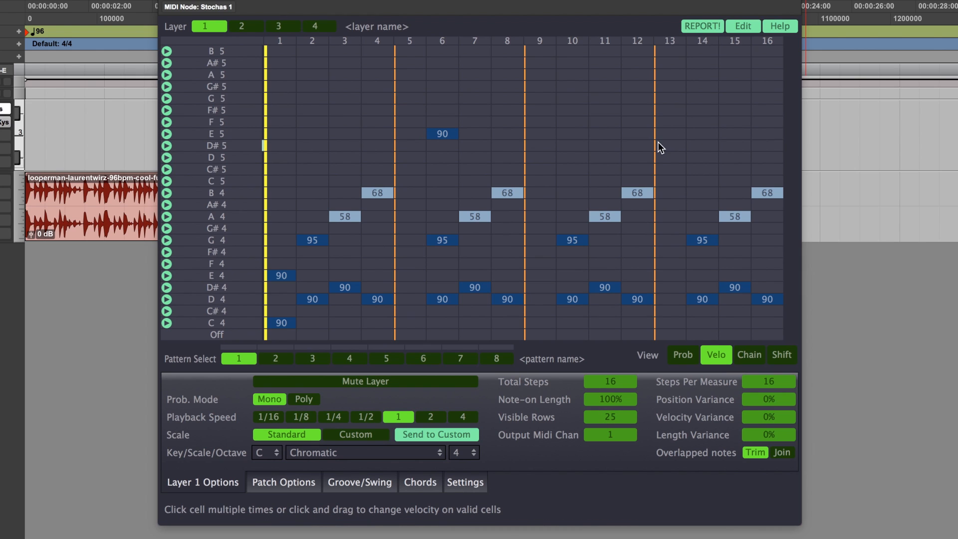
left_click_drag(679, 147, 392, 277)
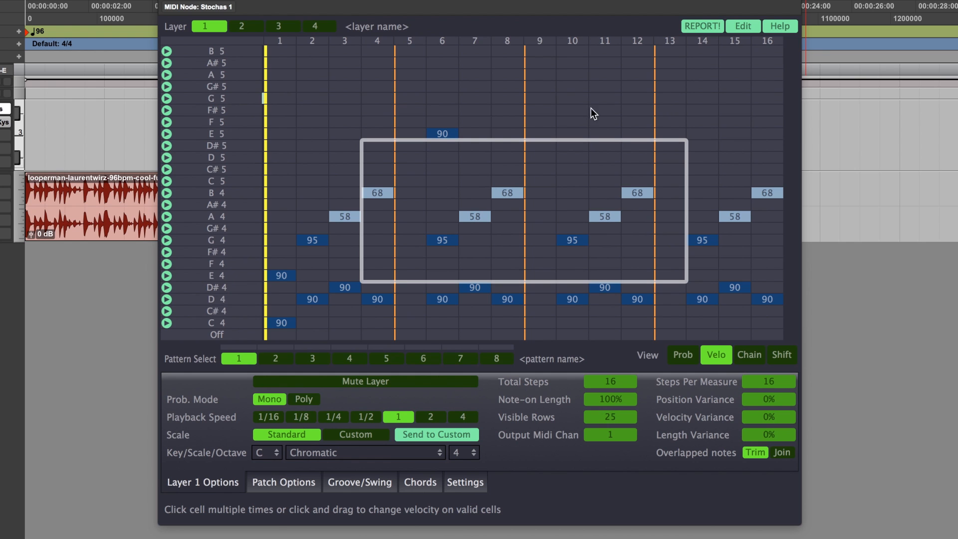
left_click(750, 25)
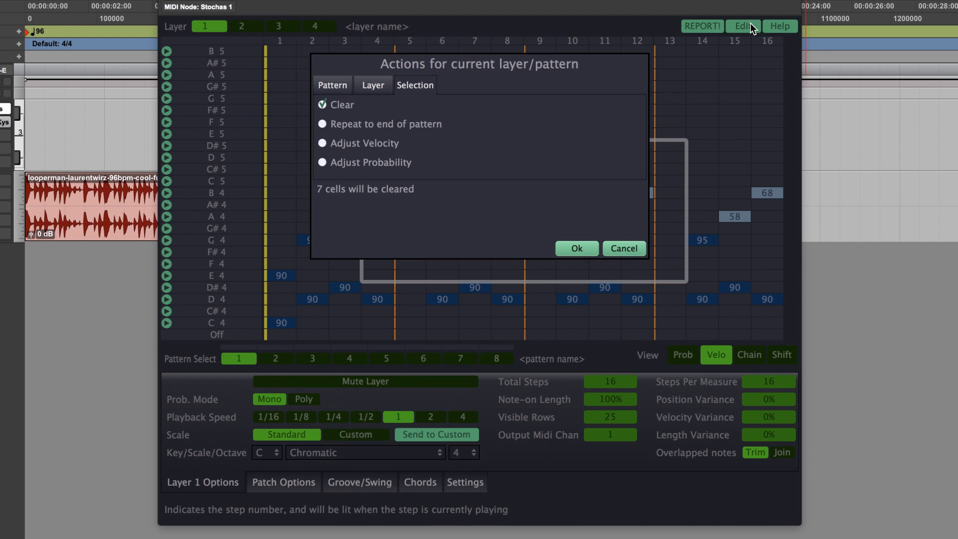
left_click(323, 143)
Step: Examine the Relative amount choices for the velocity adjustment
left_click(521, 156)
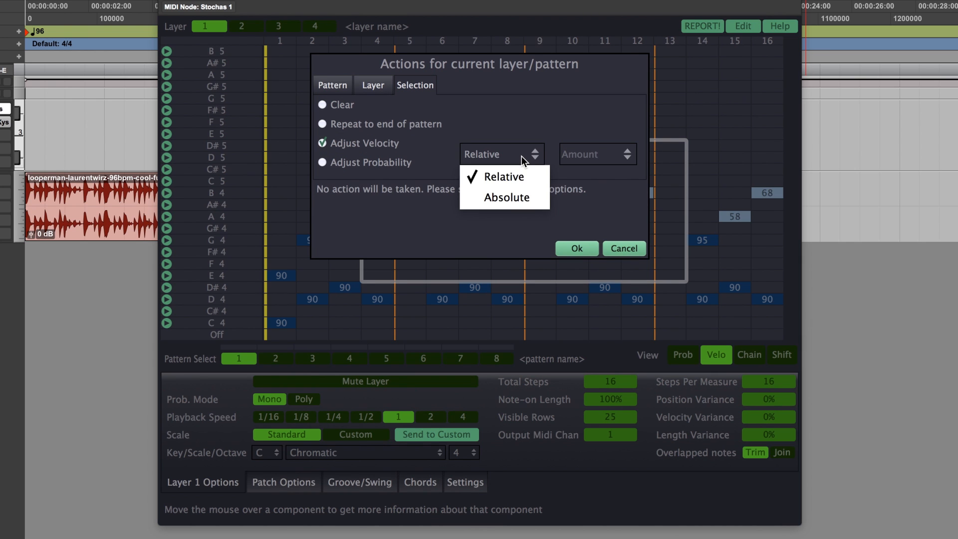
left_click(519, 178)
left_click(616, 158)
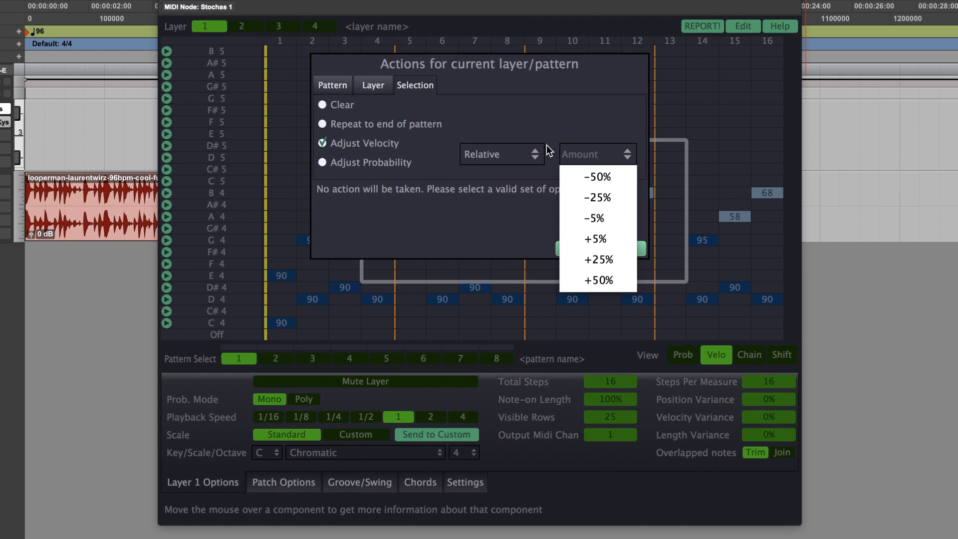
Step: Set the velocity of the selected cells to an Absolute value of 70 and apply the adjustment
left_click(535, 153)
left_click(512, 196)
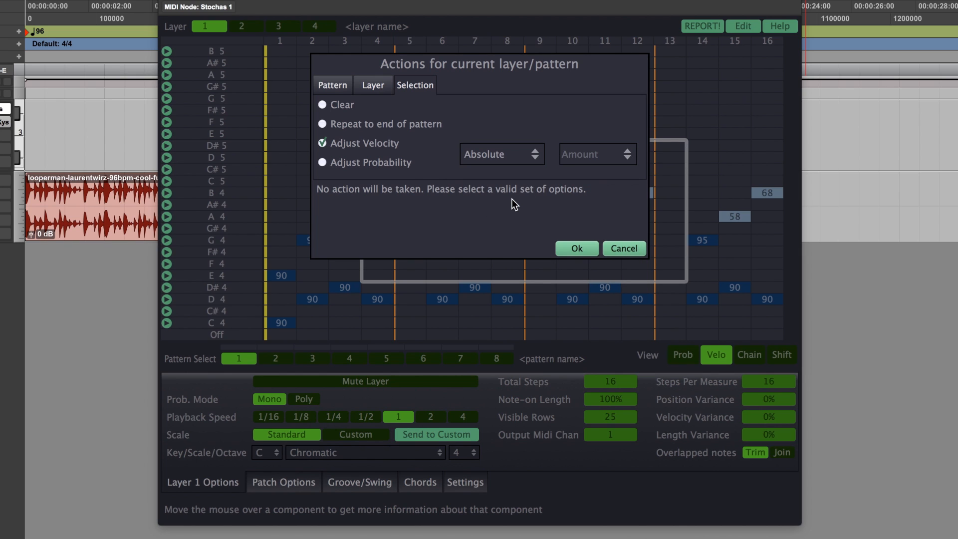
left_click(593, 153)
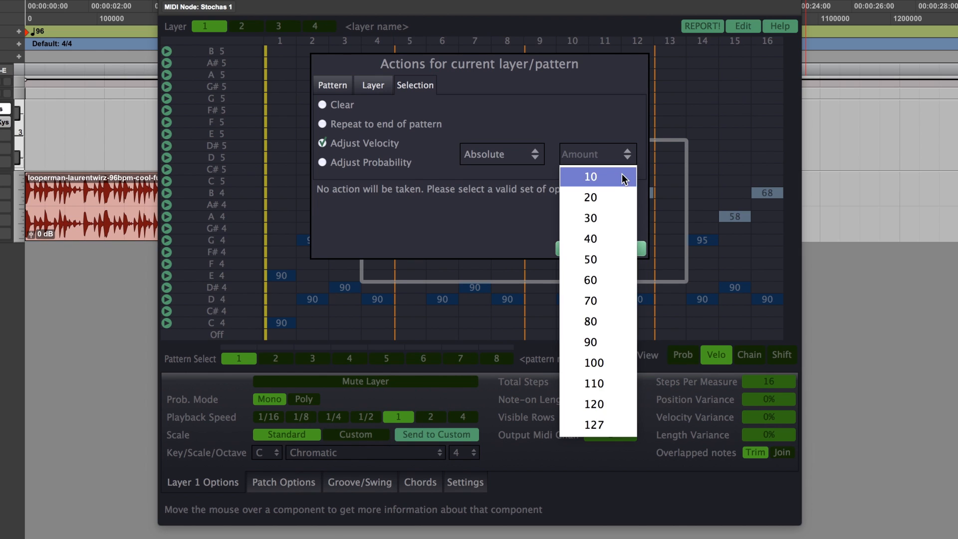
left_click(620, 300)
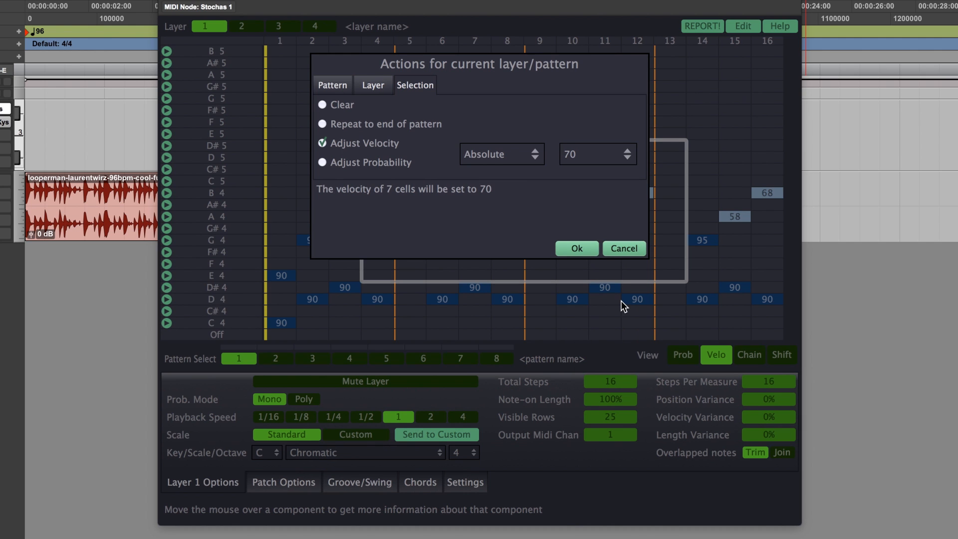
left_click(574, 248)
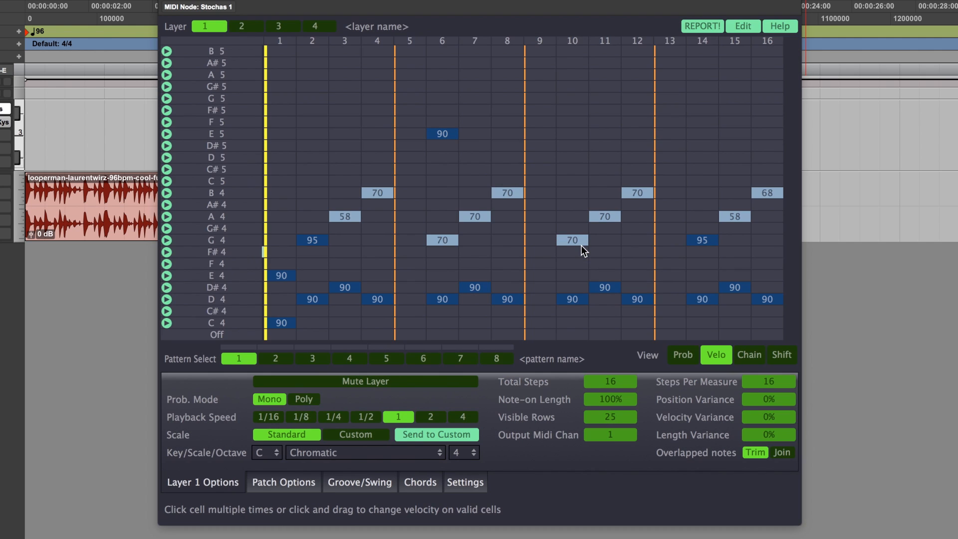